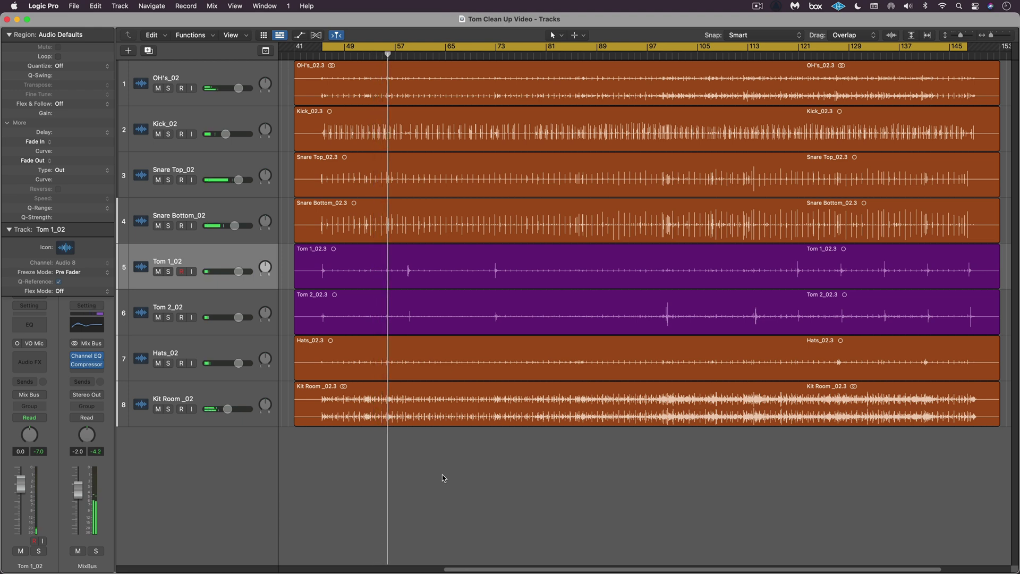
- Solo Tom 1 and Tom 2 to audition them, then unsolo both tracks
{"action": "left_click", "coordinate": [168, 272]}
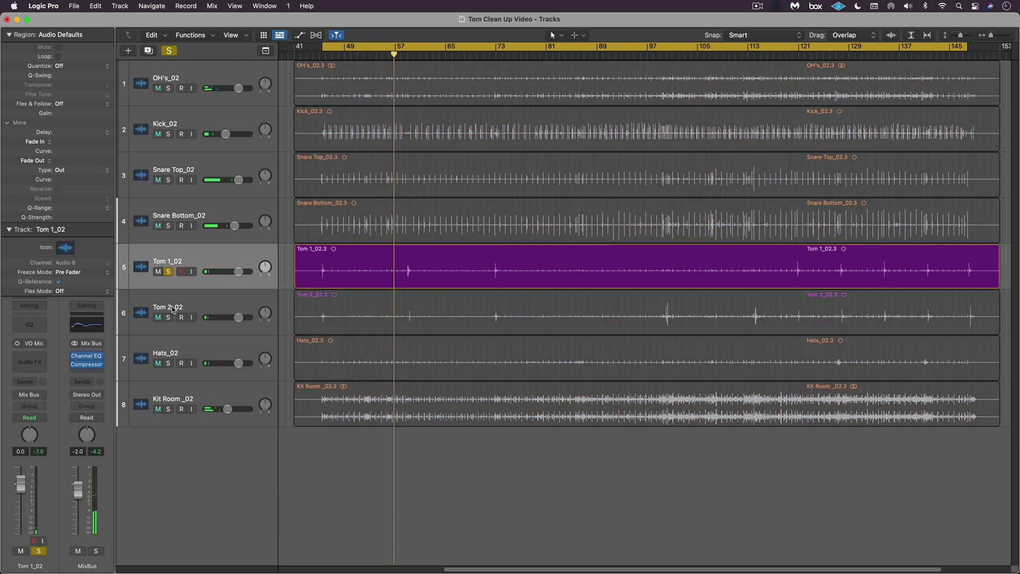
{"action": "left_click", "coordinate": [170, 318]}
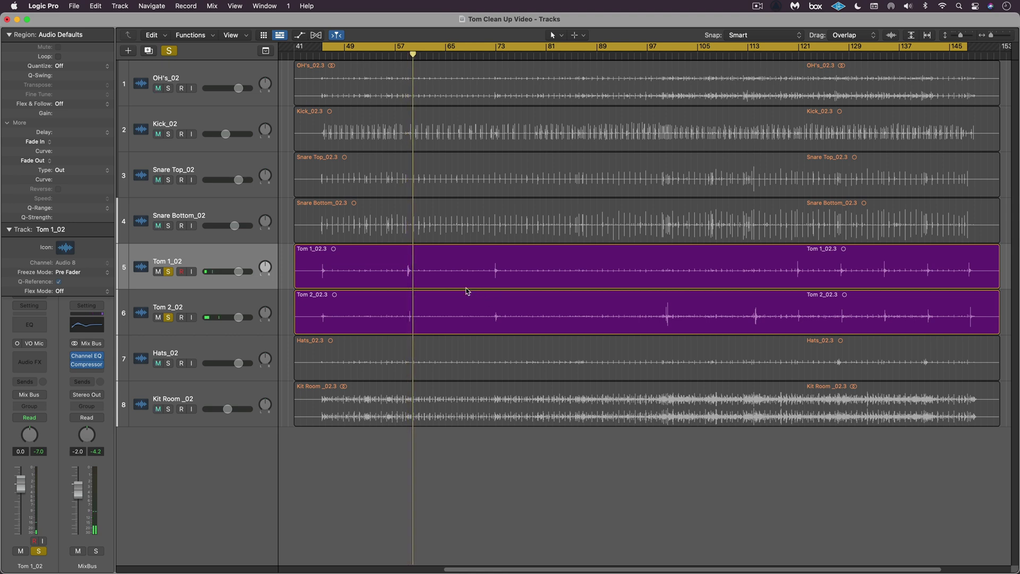
{"action": "left_click", "coordinate": [168, 271]}
{"action": "left_click", "coordinate": [169, 317]}
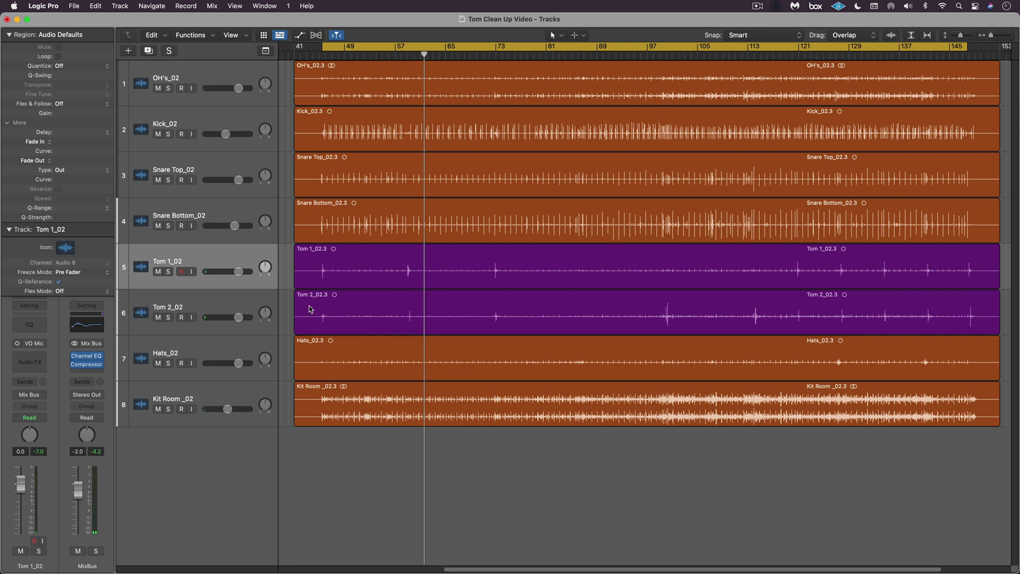
- Select the Tom 1_02.3 region and bring up its Split context menu
{"action": "left_click", "coordinate": [372, 282]}
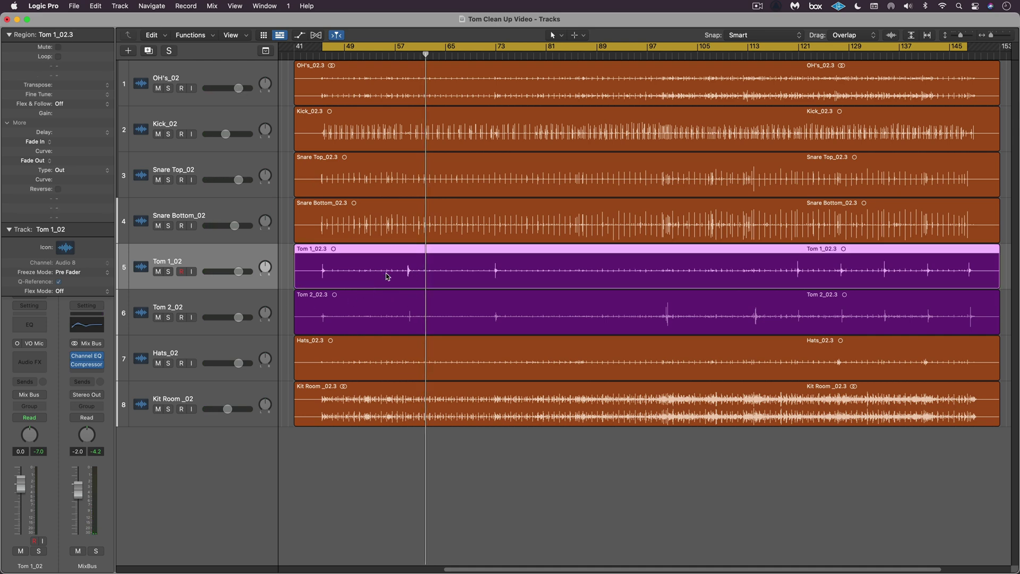
{"action": "right_click", "coordinate": [386, 274]}
{"action": "mouse_move", "coordinate": [400, 413]}
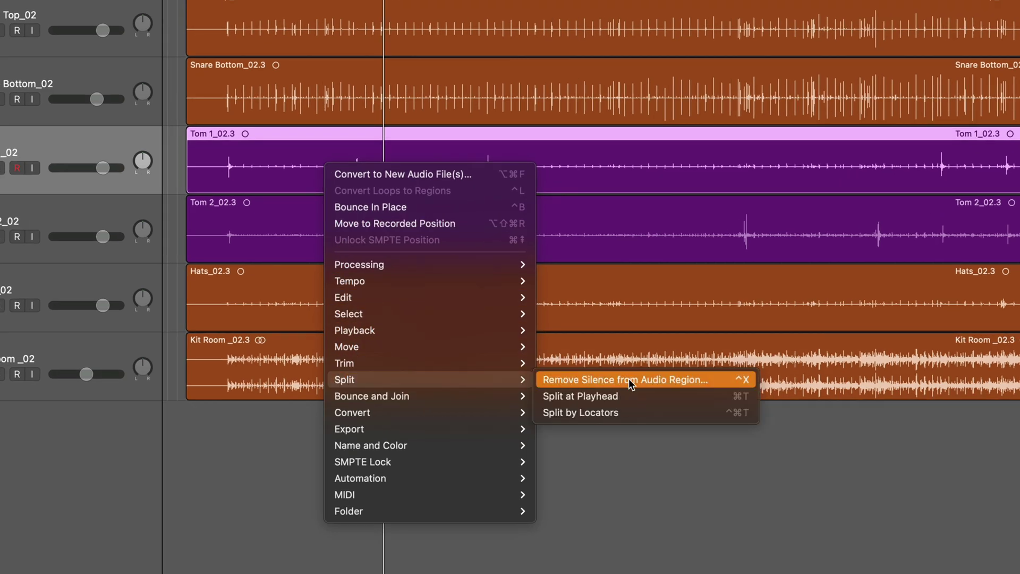
- Open Remove Silence for the Tom 1 region and set its threshold to -10 dB
{"action": "left_click", "coordinate": [644, 381]}
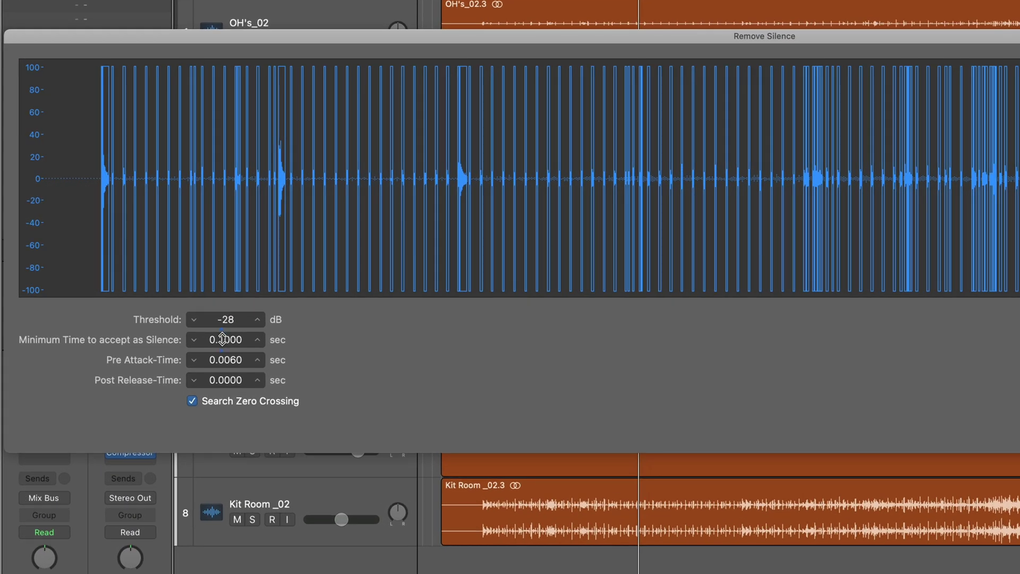
{"action": "left_click_drag", "start_coordinate": [222, 339], "coordinate": [228, 366]}
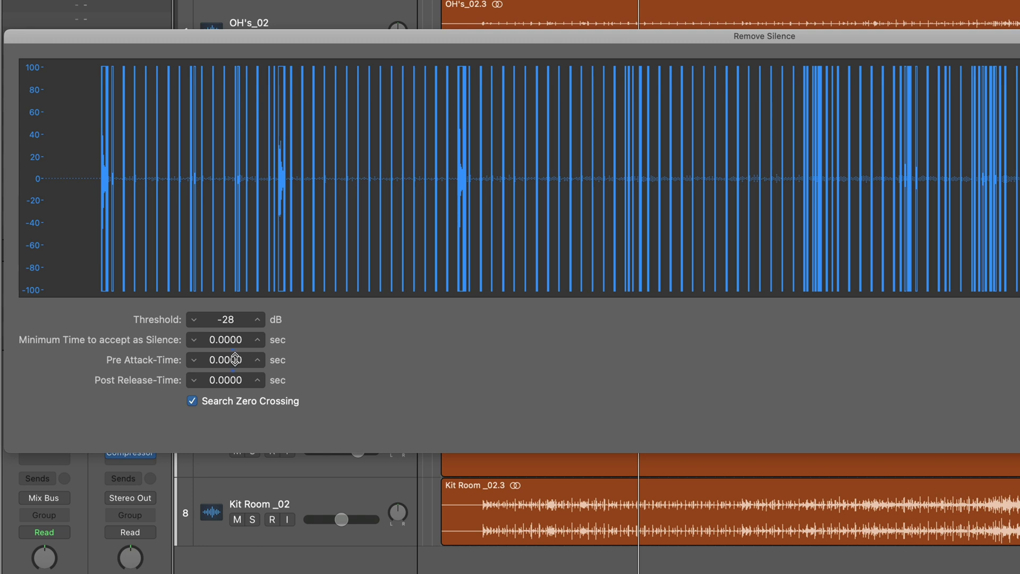
{"action": "mouse_move", "coordinate": [228, 319]}
{"action": "left_mouse_down"}
{"action": "mouse_move", "coordinate": [228, 330]}
{"action": "mouse_move", "coordinate": [228, 318]}
{"action": "left_mouse_up"}
{"action": "left_click", "coordinate": [250, 321]}
{"action": "type", "text": "-10"}
{"action": "key", "text": "Return"}
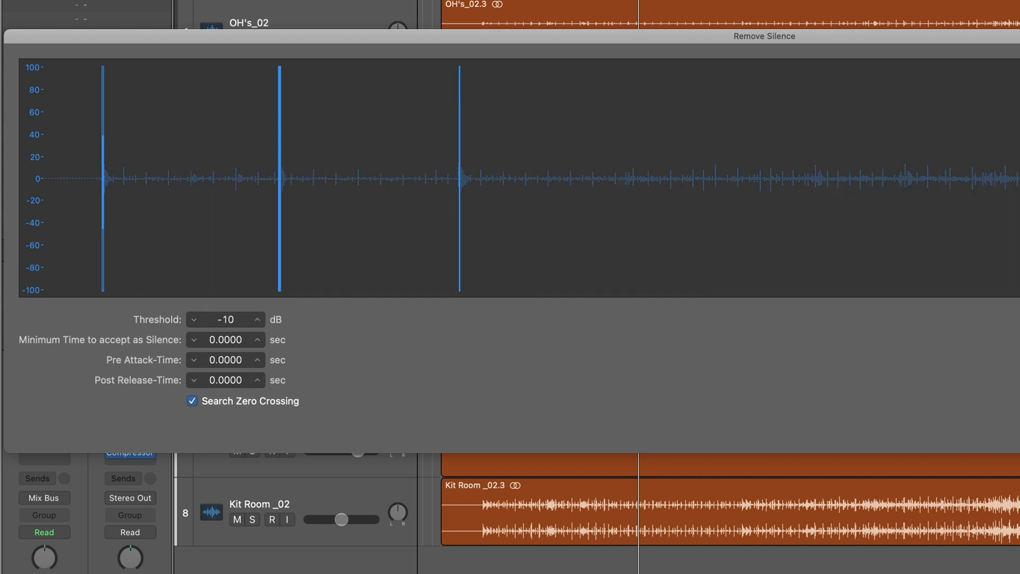
- Set Minimum Time 0.3 s, Pre Attack-Time 0.1 s and Post Release-Time 1.2 s
{"action": "double_click", "coordinate": [227, 341]}
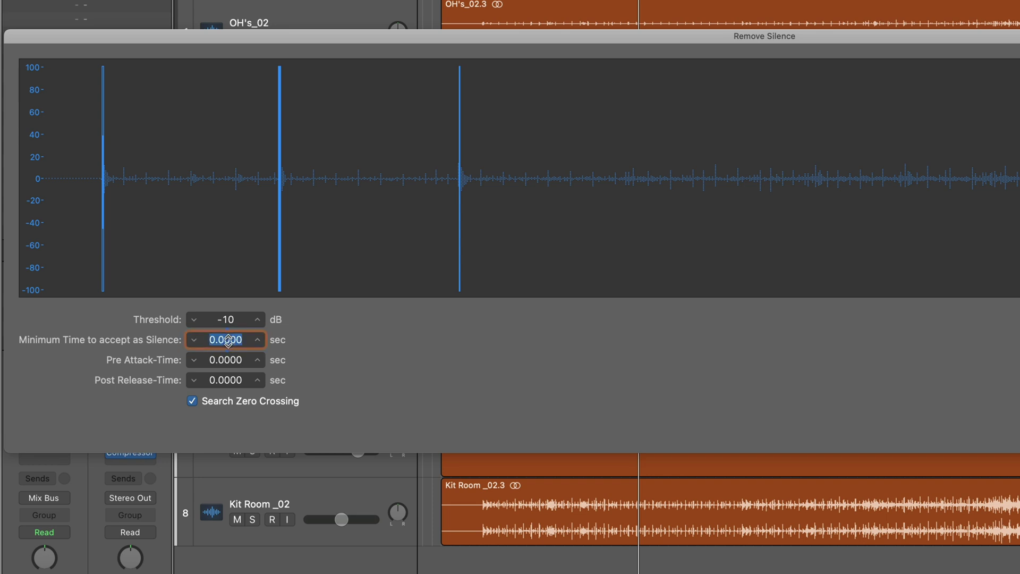
{"action": "type", "text": "0.3"}
{"action": "key", "text": "Return"}
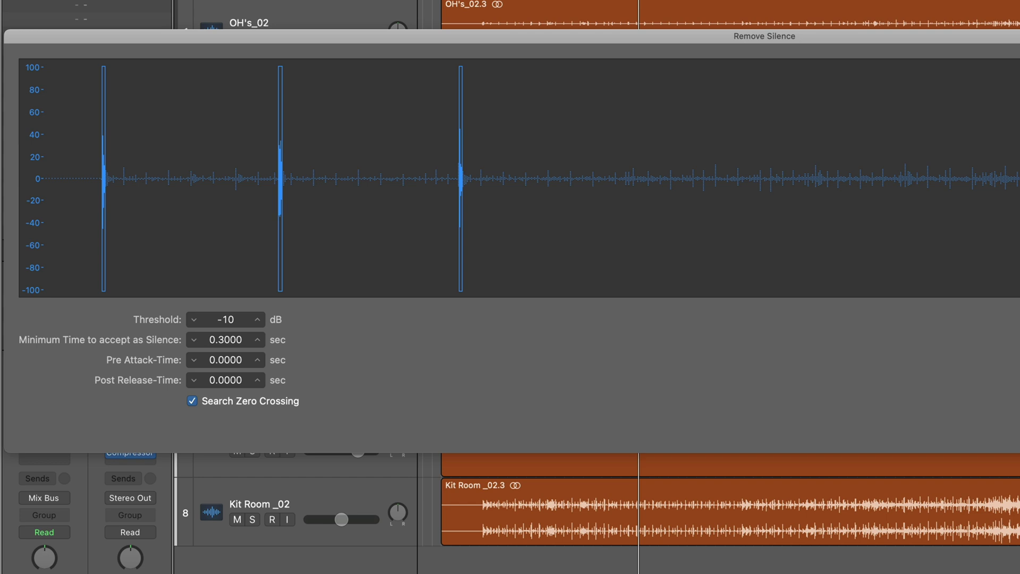
{"action": "double_click", "coordinate": [226, 361]}
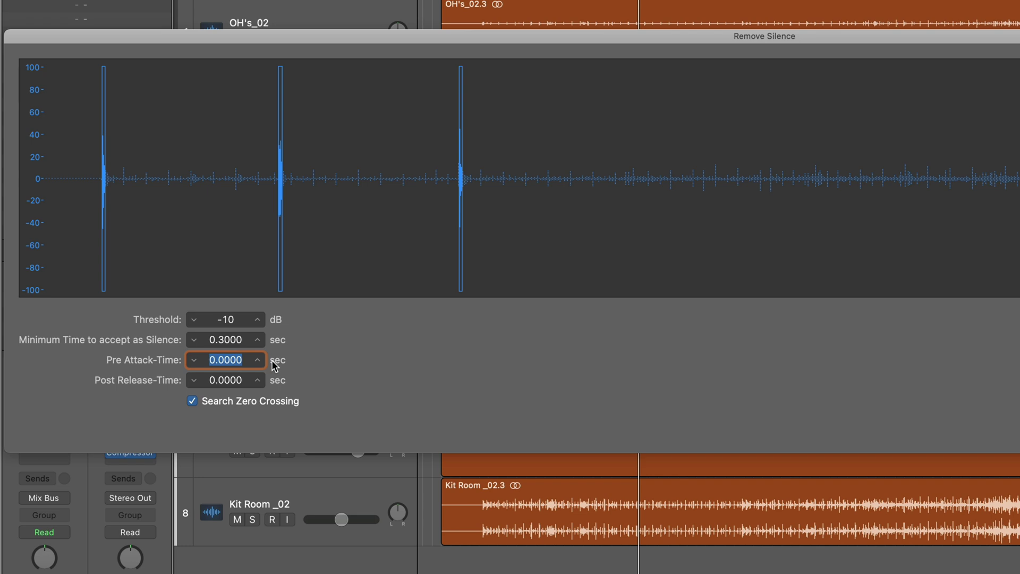
{"action": "type", "text": ".1"}
{"action": "key", "text": "Return"}
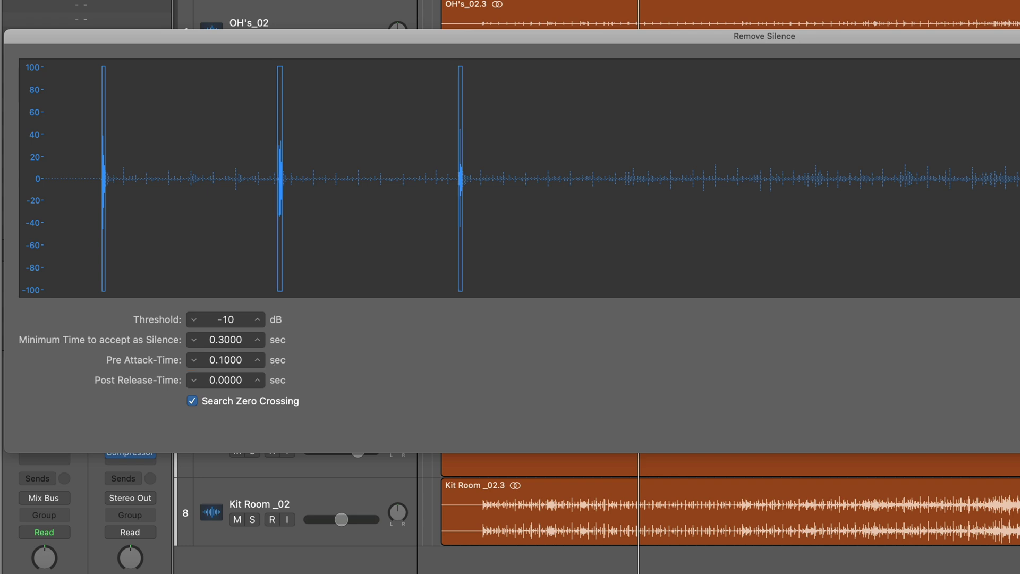
{"action": "double_click", "coordinate": [238, 381]}
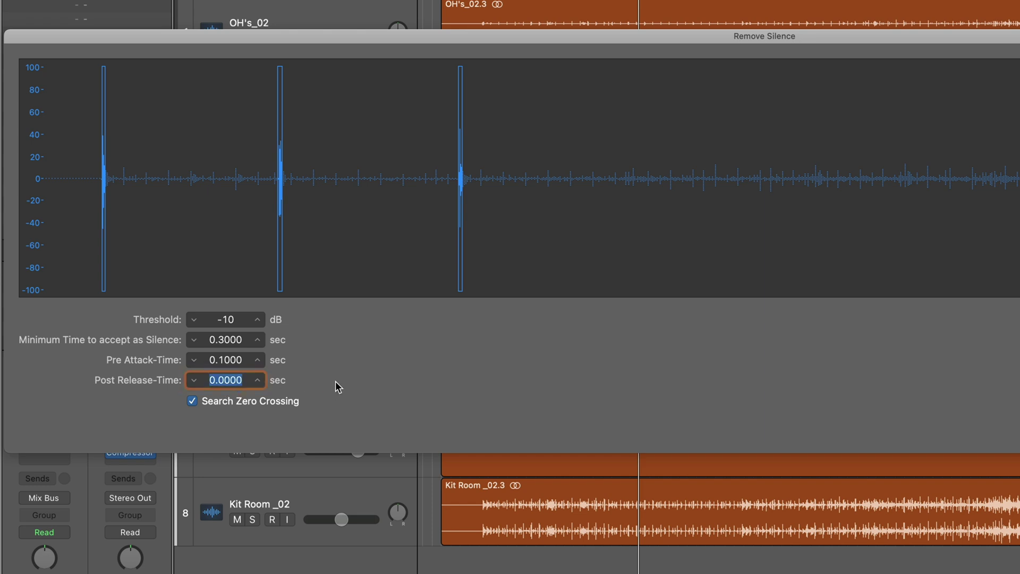
{"action": "type", "text": "1.2"}
{"action": "key", "text": "Return"}
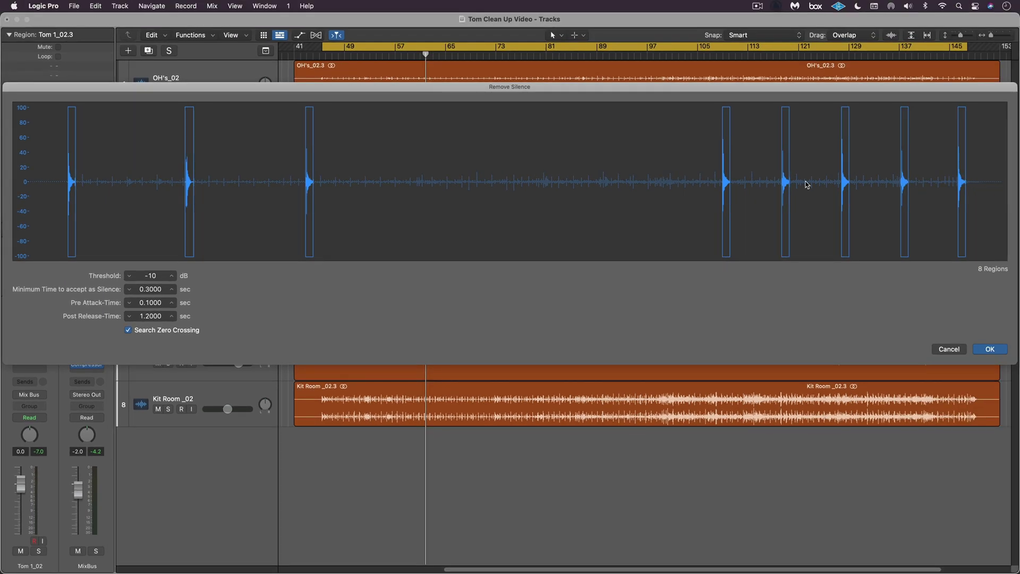
{"action": "left_click", "coordinate": [990, 349]}
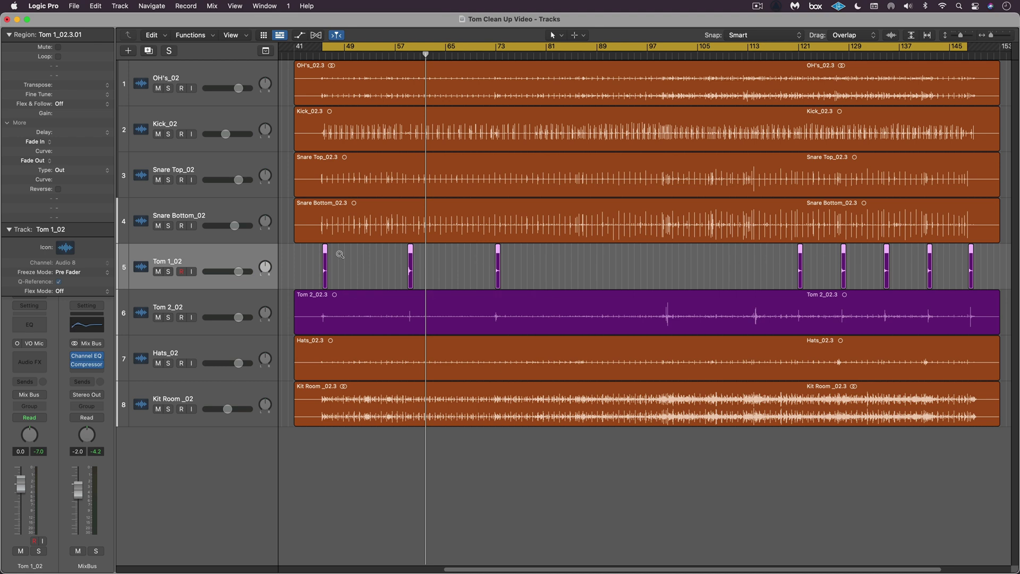
{"action": "left_click_drag", "start_coordinate": [308, 256], "coordinate": [339, 268]}
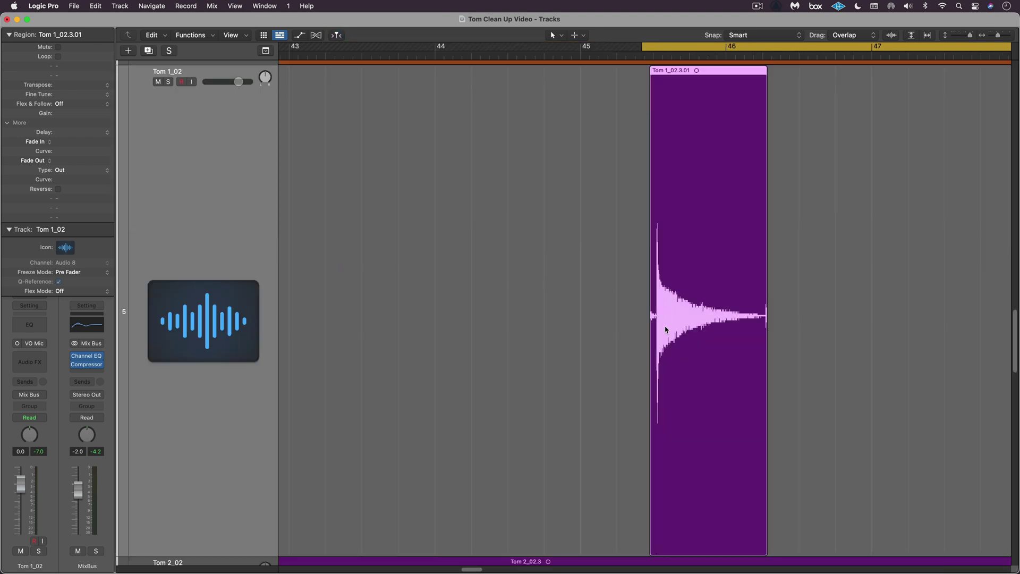
{"action": "left_click", "coordinate": [600, 291]}
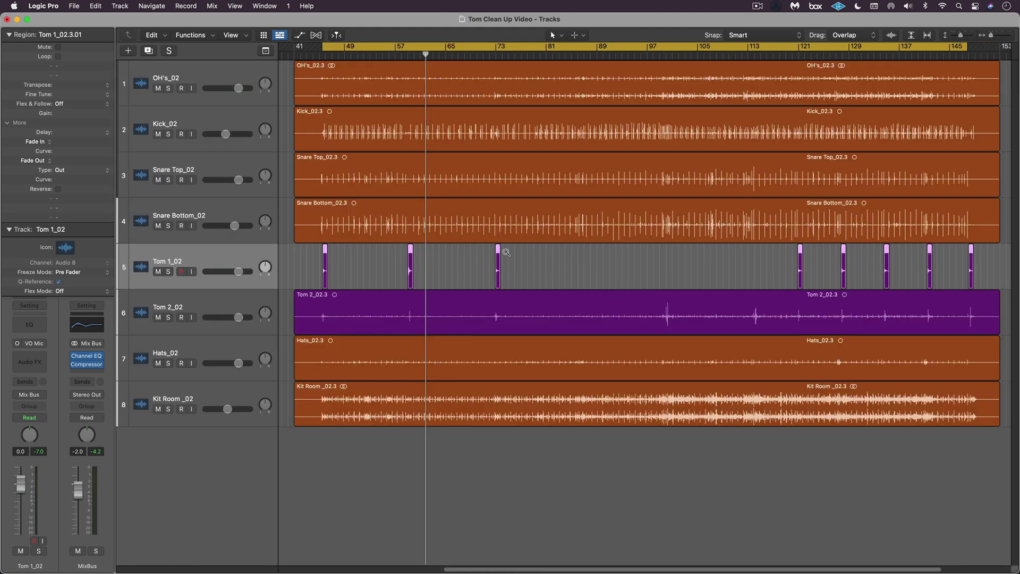
{"action": "left_click_drag", "start_coordinate": [465, 261], "coordinate": [561, 282]}
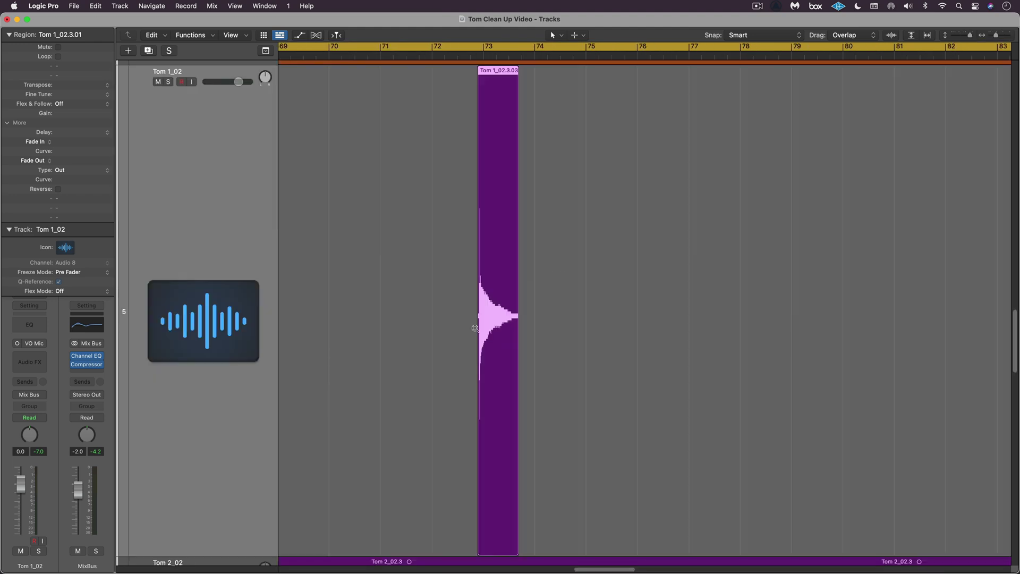
{"action": "left_click", "coordinate": [454, 303]}
{"action": "left_click_drag", "start_coordinate": [387, 262], "coordinate": [429, 277]}
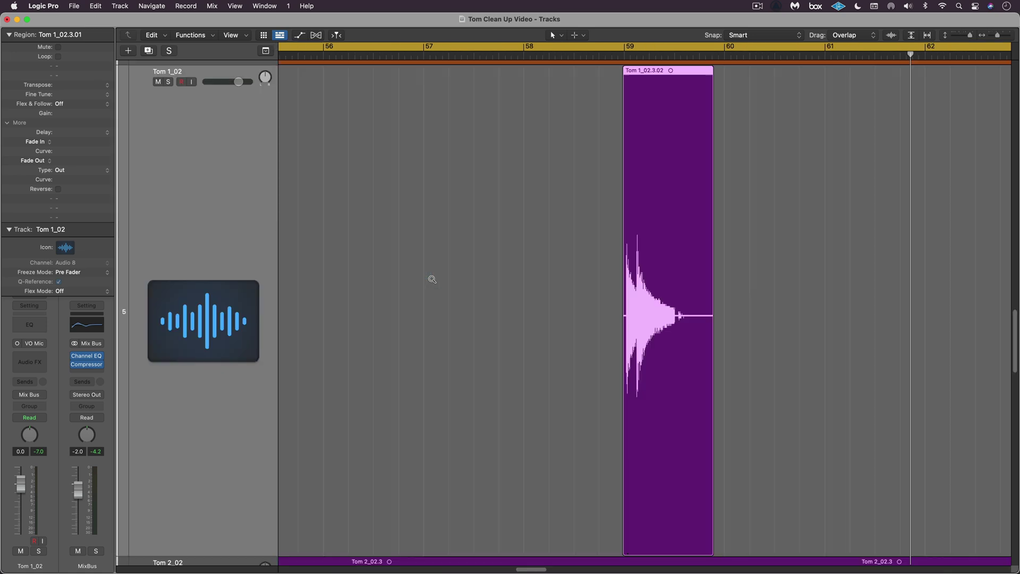
{"action": "left_click", "coordinate": [605, 292]}
{"action": "left_click_drag", "start_coordinate": [794, 266], "coordinate": [841, 284]}
{"action": "left_click", "coordinate": [479, 294]}
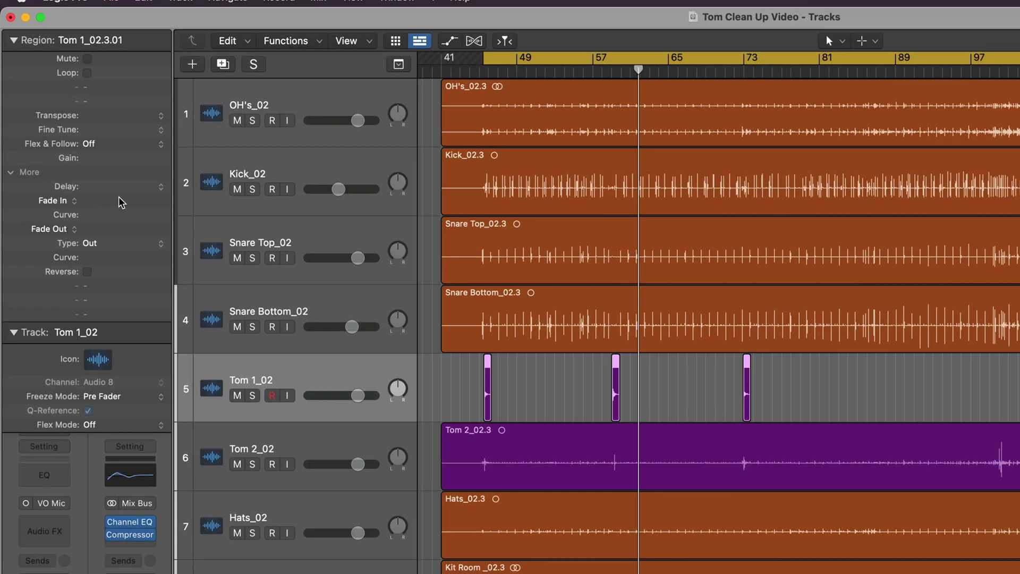
- Set Fade In and Fade Out to 100 for the selected Tom 1 regions
{"action": "double_click", "coordinate": [122, 201]}
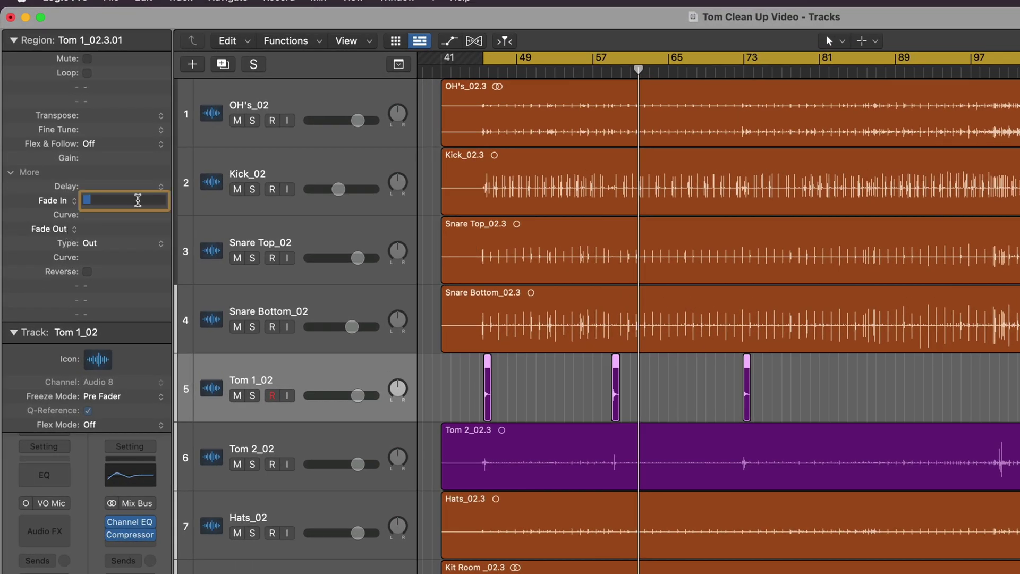
{"action": "type", "text": "100"}
{"action": "key", "text": "Return"}
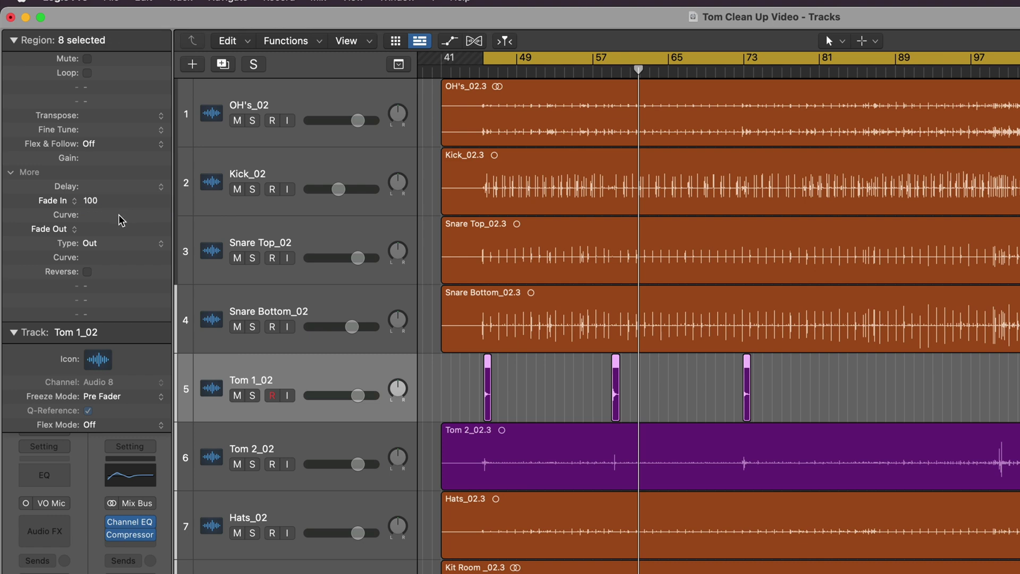
{"action": "double_click", "coordinate": [109, 228]}
{"action": "type", "text": "100"}
{"action": "key", "text": "Return"}
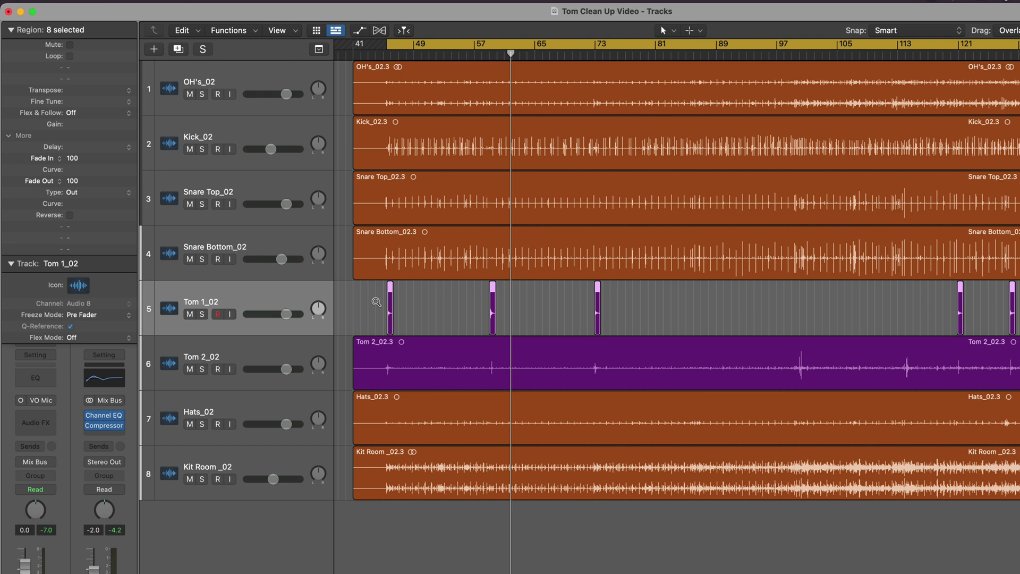
- Zoom in on Tom 1 hit regions to check the fades, then return to the overview
{"action": "left_click_drag", "start_coordinate": [450, 362], "coordinate": [754, 423]}
{"action": "left_click_drag", "start_coordinate": [631, 353], "coordinate": [631, 353]}
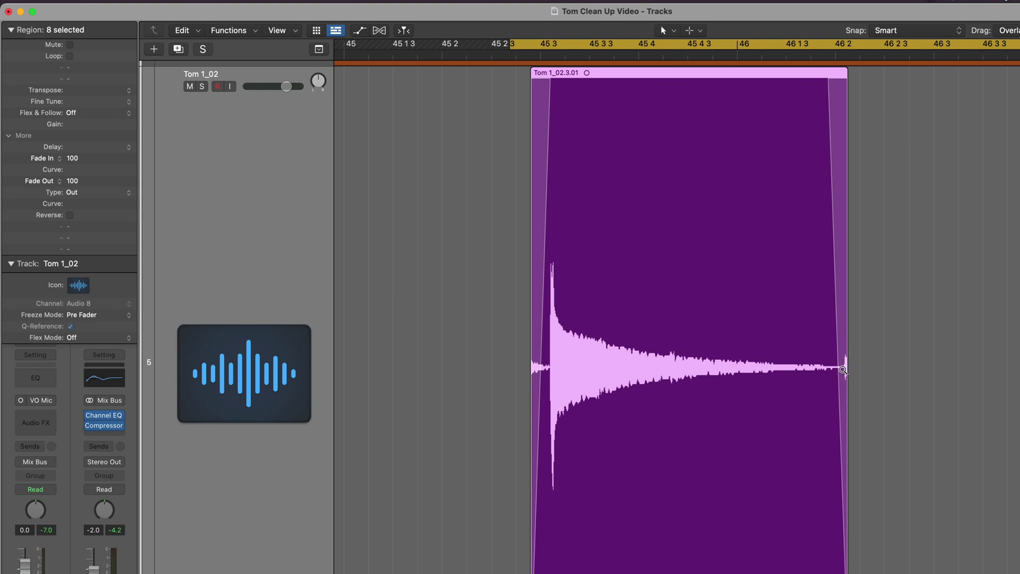
{"action": "left_click", "coordinate": [882, 363], "text": "ctrl+alt"}
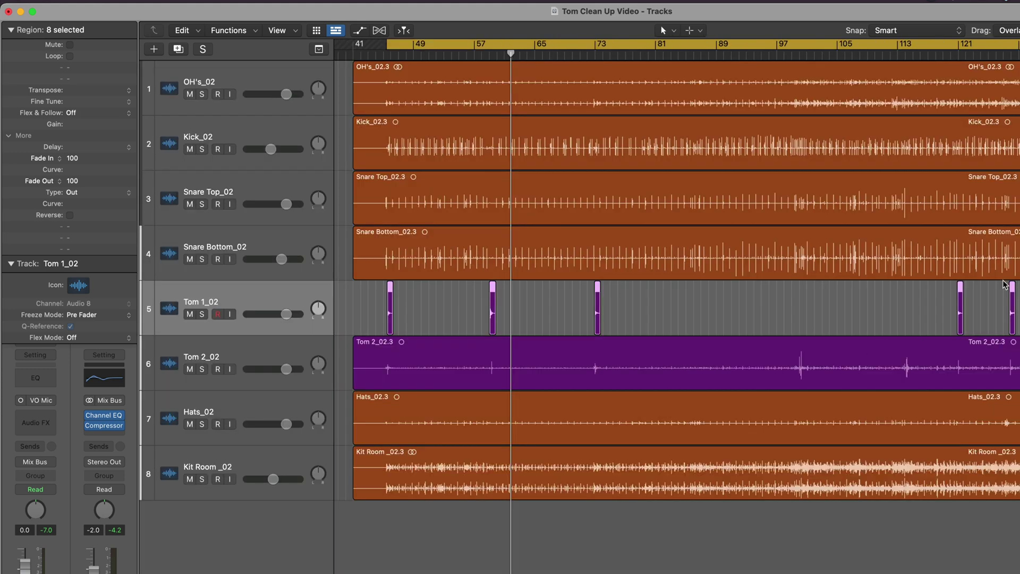
{"action": "left_click_drag", "start_coordinate": [1003, 307], "coordinate": [1018, 330]}
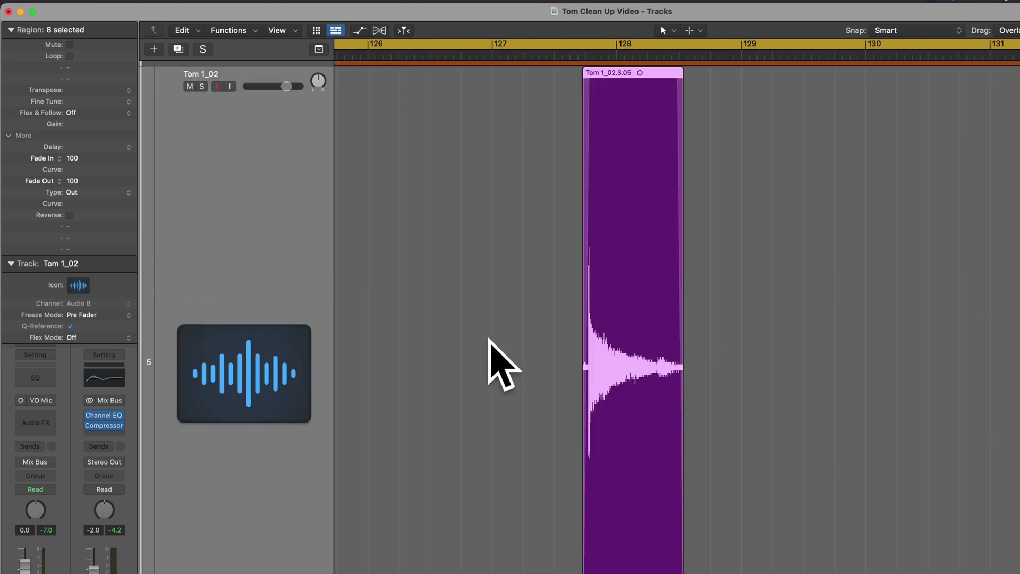
{"action": "key", "text": "super+Right"}
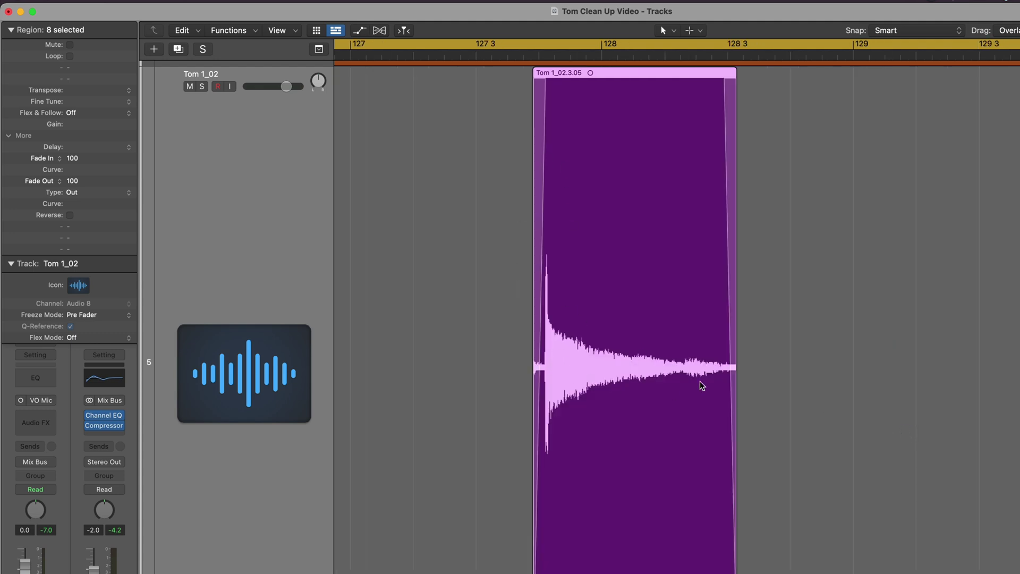
{"action": "key", "text": "super+Left"}
{"action": "key", "text": "z"}
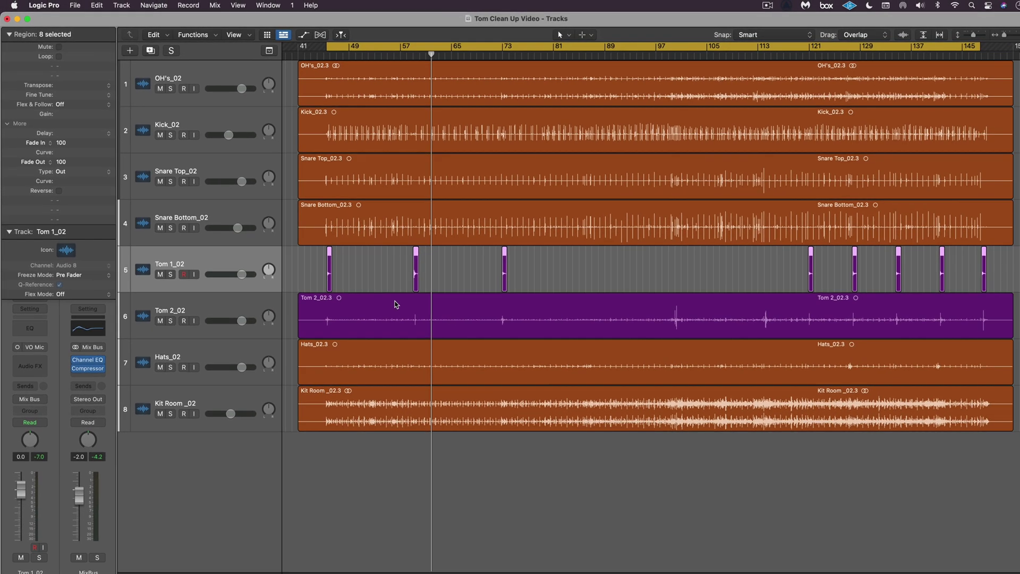
- Select the long Tom 2 region and apply Remove Silence to it with Ctrl+X
{"action": "left_click", "coordinate": [468, 346]}
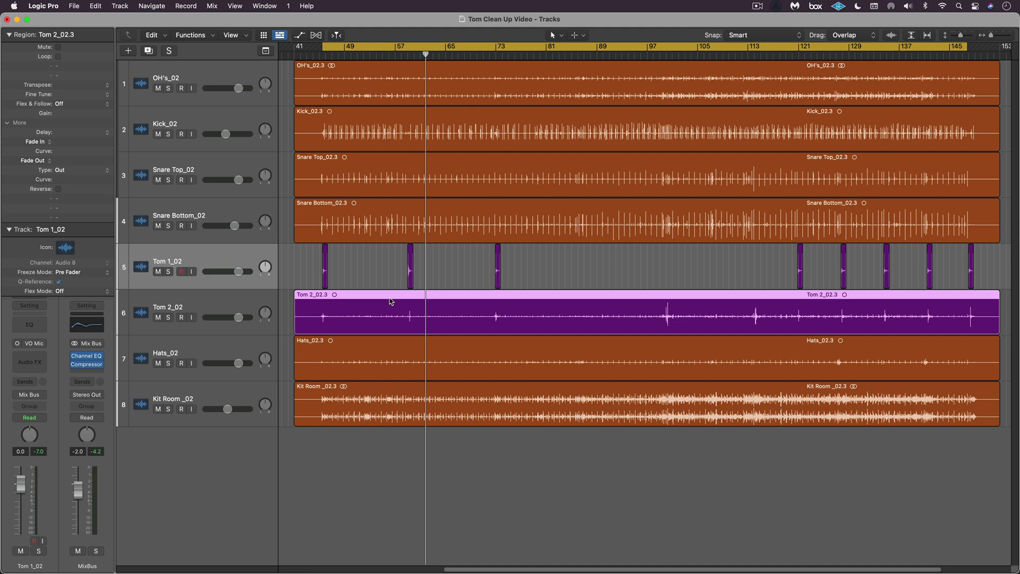
{"action": "key", "text": "ctrl+x"}
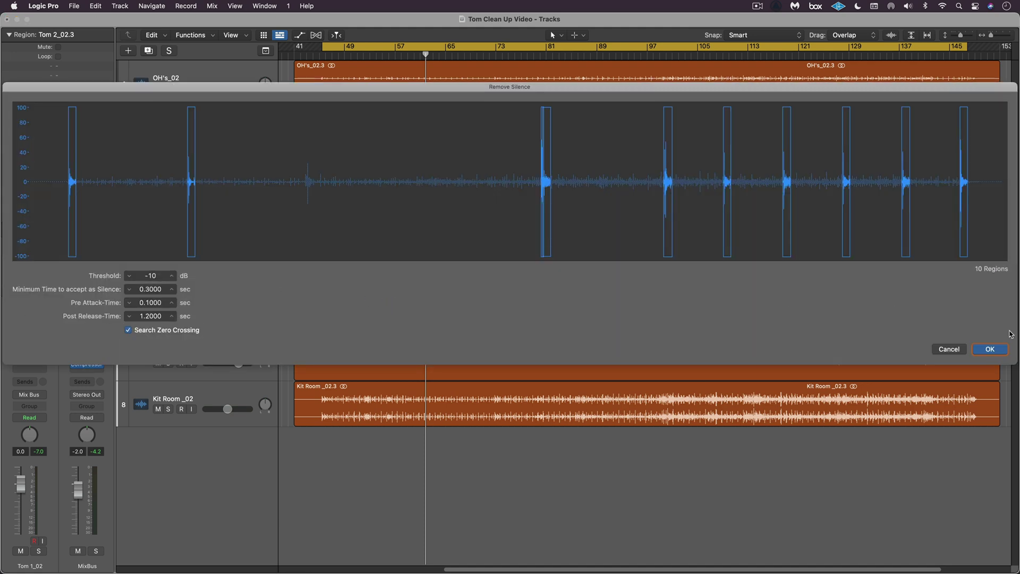
{"action": "left_click", "coordinate": [990, 349]}
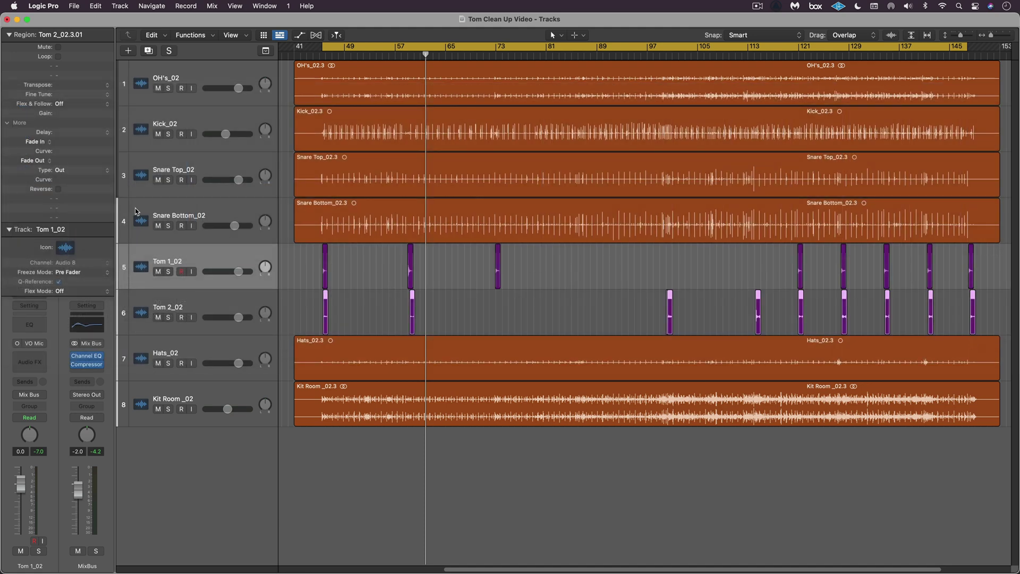
- Set Fade In and Fade Out to 100 for the selected Tom 2 regions
{"action": "double_click", "coordinate": [73, 142]}
{"action": "type", "text": "100"}
{"action": "key", "text": "Return"}
{"action": "double_click", "coordinate": [82, 160]}
{"action": "type", "text": "100"}
{"action": "key", "text": "Return"}
- Play back, zoom in near bar 45 and lengthen the Tom 2 fade-out to 401
{"action": "key", "text": "shift+space"}
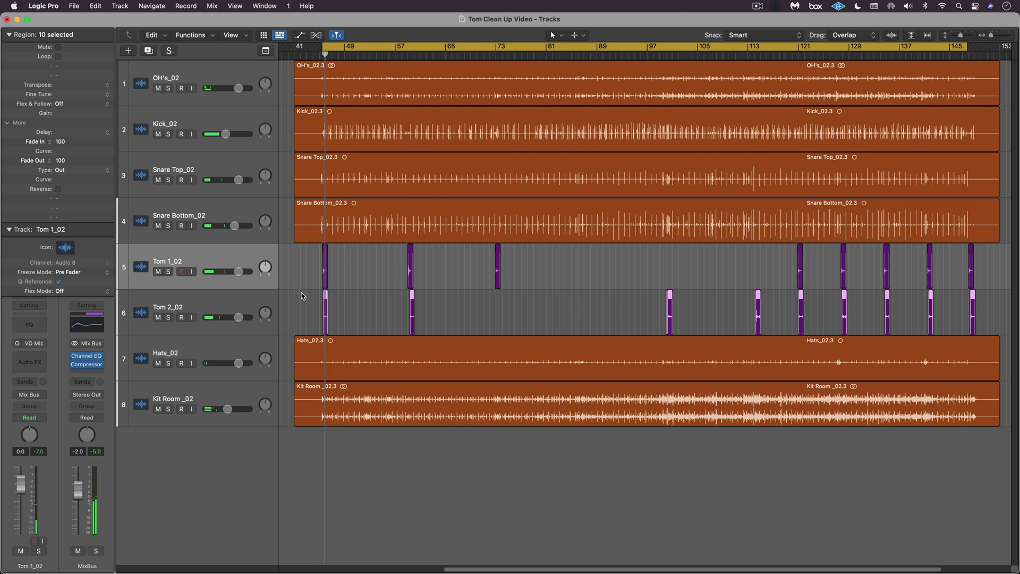
{"action": "left_click_drag", "start_coordinate": [311, 304], "coordinate": [336, 312]}
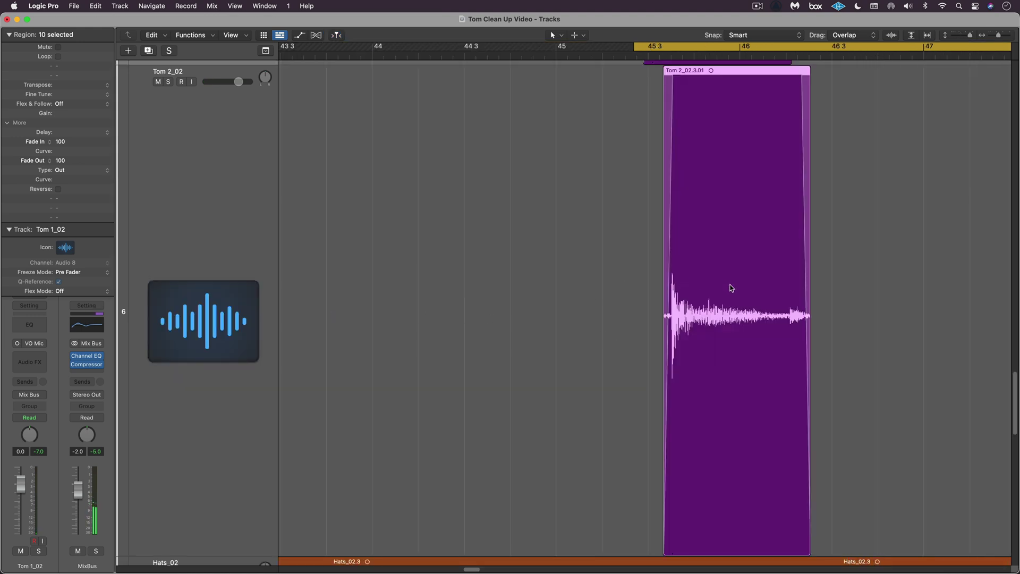
{"action": "left_click_drag", "start_coordinate": [800, 70], "coordinate": [773, 76]}
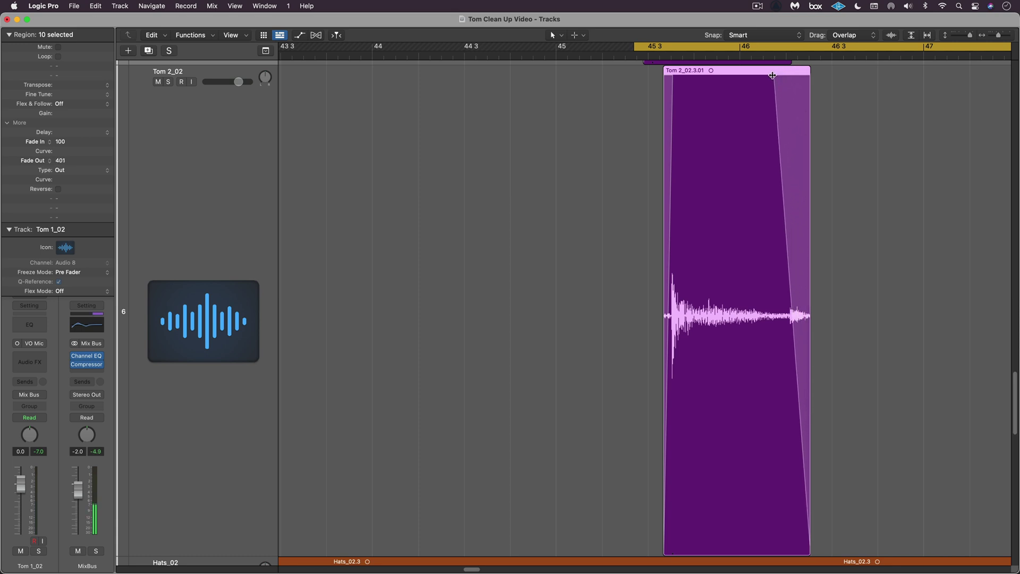
- Zoom in and out on Tom 2 regions near bars 59, 85–97 and 114 to check fades
{"action": "left_click", "coordinate": [614, 207]}
{"action": "left_click", "coordinate": [439, 317]}
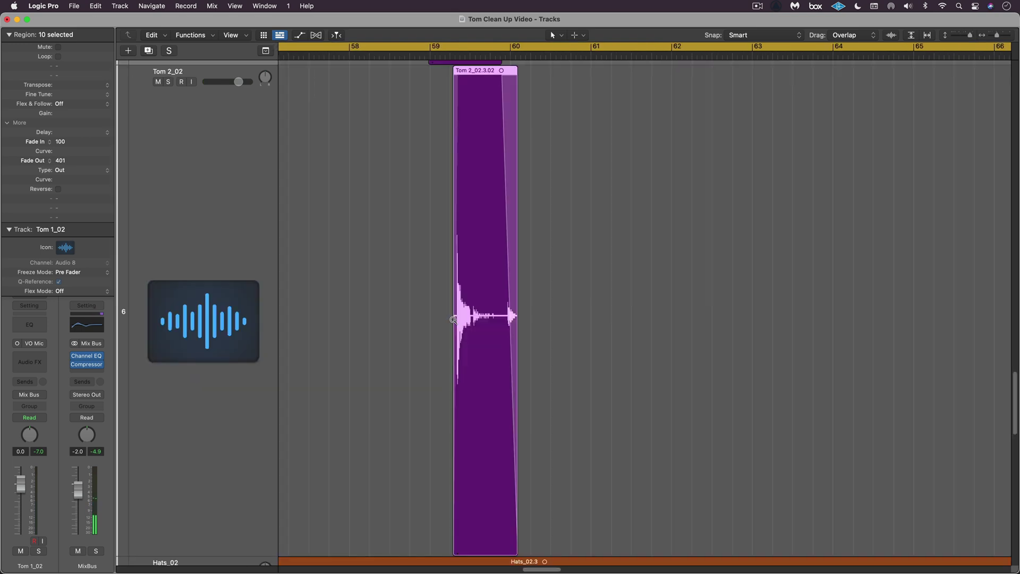
{"action": "left_click", "coordinate": [381, 292]}
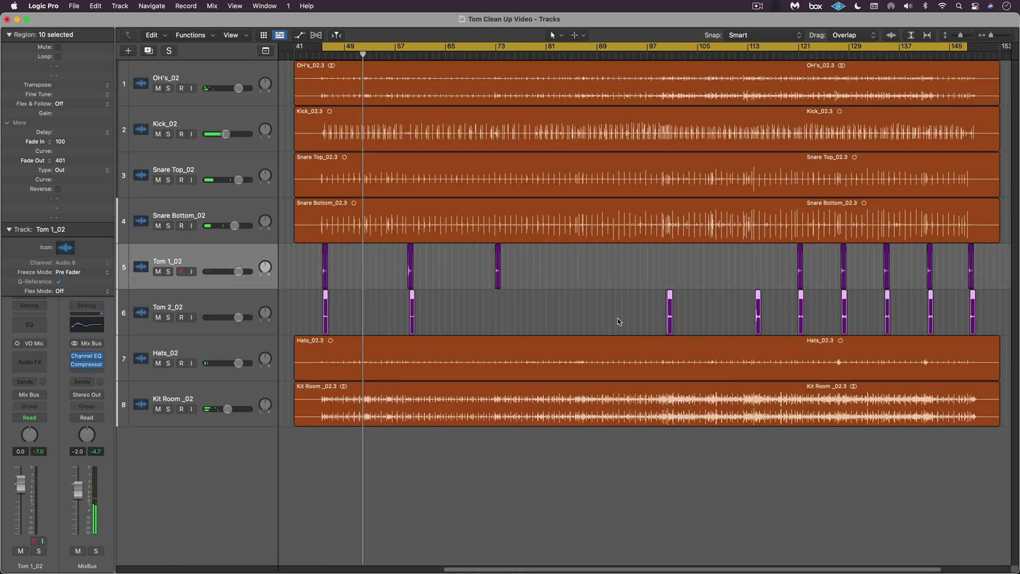
{"action": "left_click", "coordinate": [601, 314]}
{"action": "left_click", "coordinate": [562, 306]}
{"action": "left_click", "coordinate": [764, 320]}
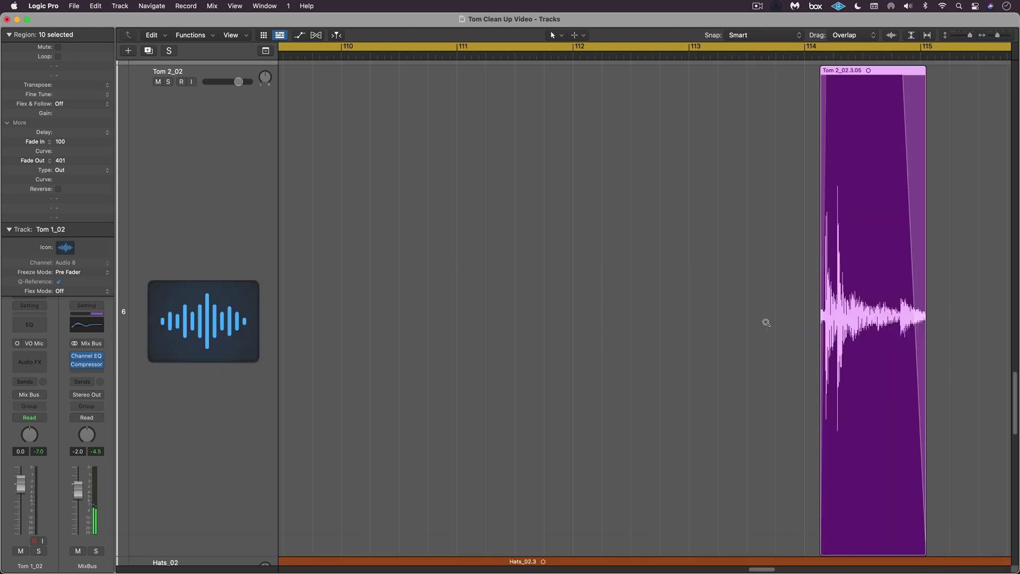
{"action": "left_click", "coordinate": [764, 320]}
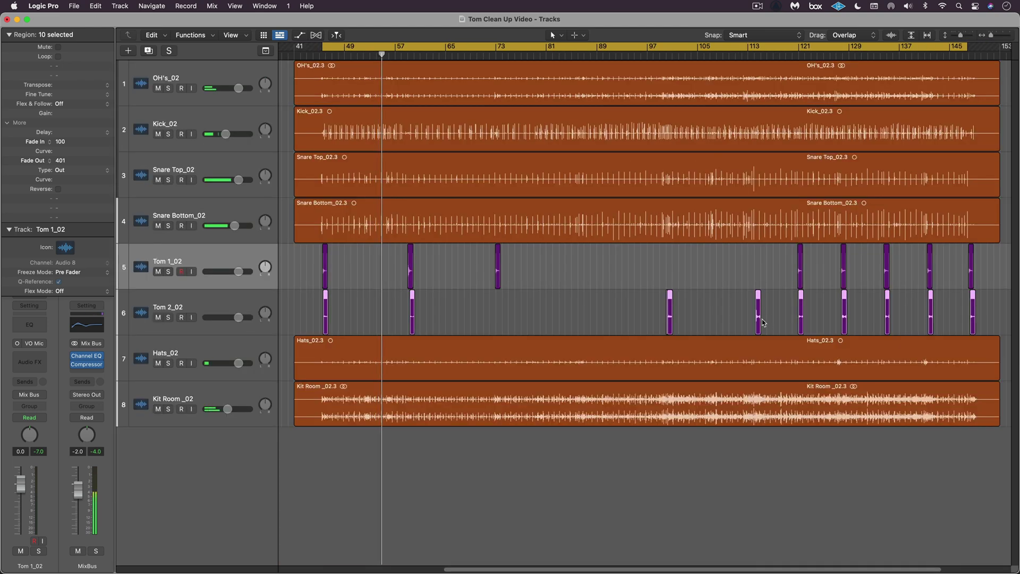